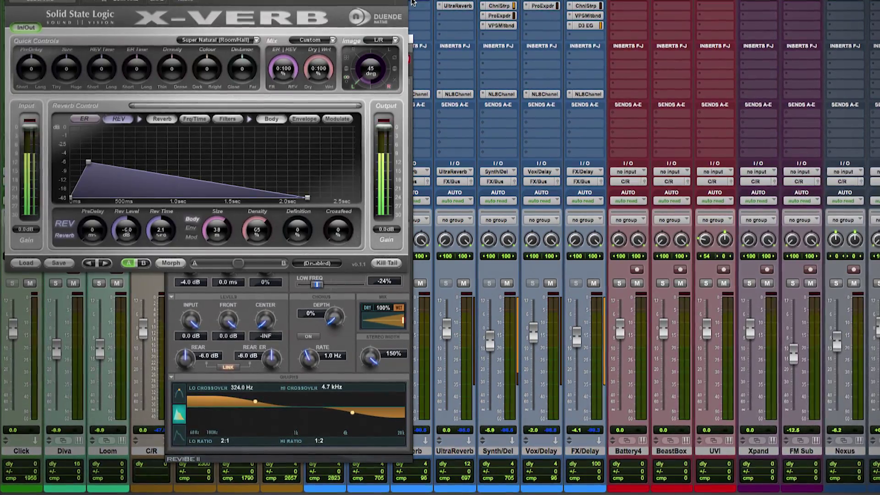
# Step: Open Words To Say Avid Stem Session Final.ptx from Finder into Pro Tools
pyautogui.click(463, 6)
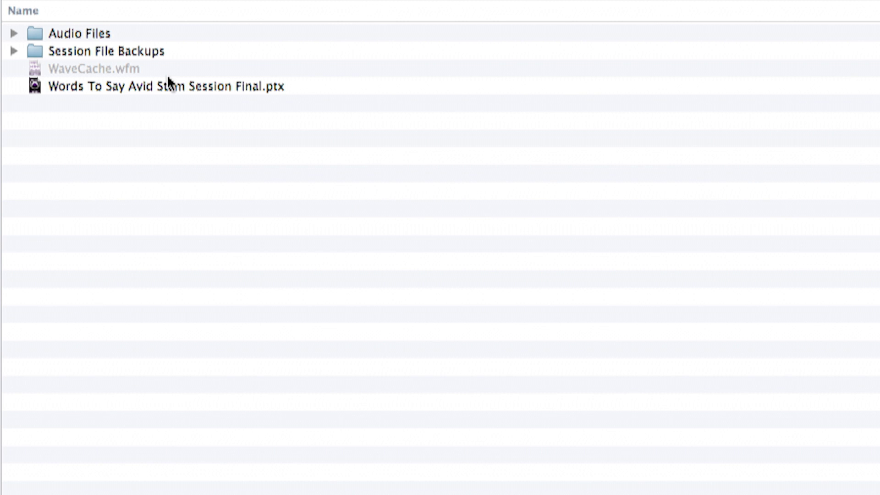
pyautogui.doubleClick(167, 88)
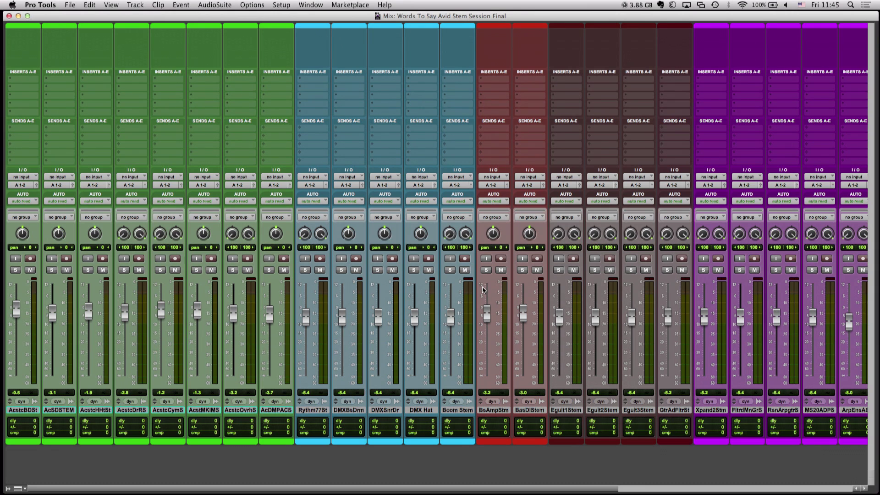
# Step: Switch to the Edit window to see the stem tracks laid out on the timeline
pyautogui.press('super+equal')
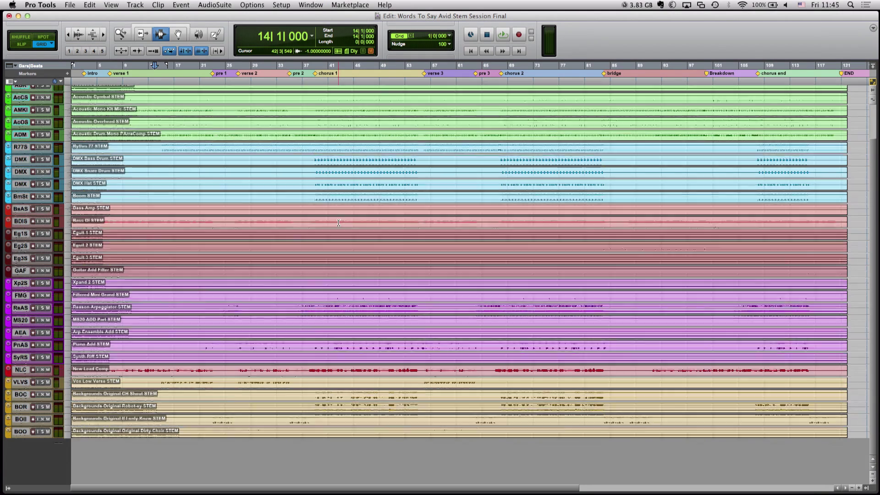
pyautogui.scroll(3, 338, 222)
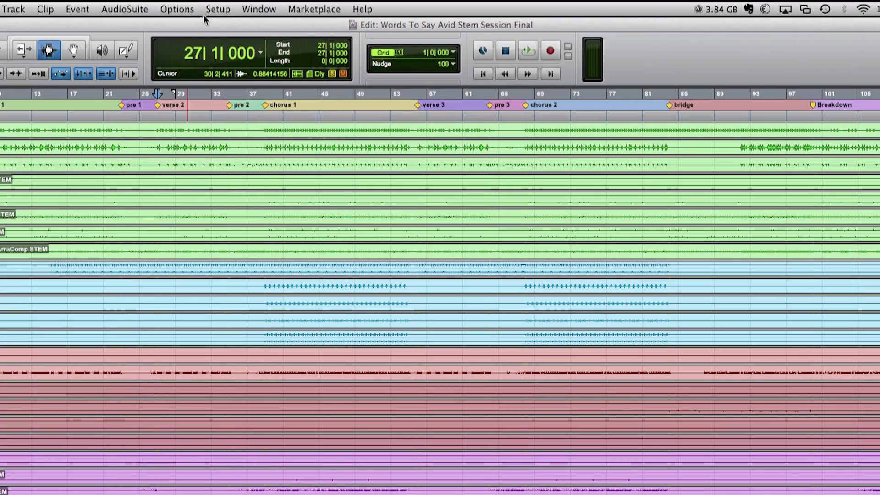
pyautogui.click(183, 15)
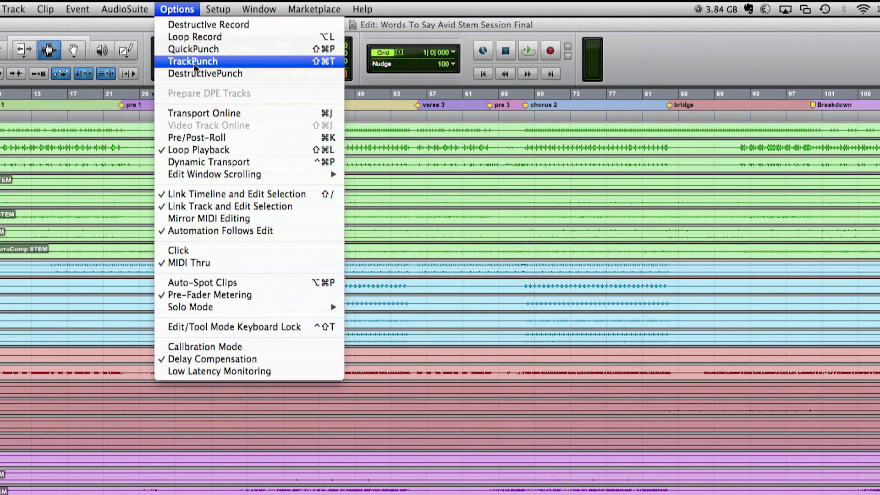
# Step: Set Solo Mode to X-OR (Cancels Previous Solo)
pyautogui.moveTo(213, 310)
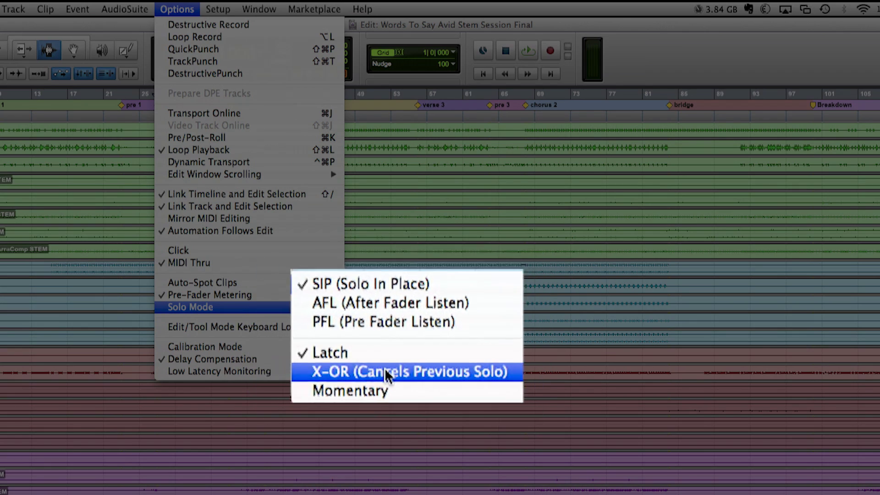
pyautogui.click(404, 361)
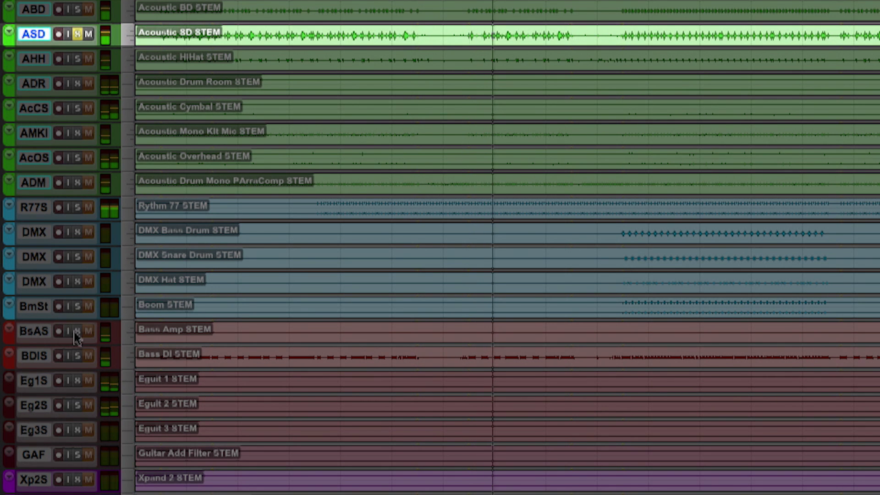
# Step: Solo Bass DI STEM, then Vox Low Verse STEM, then the eight acoustic drum stems ABD–ADM
pyautogui.click(77, 356)
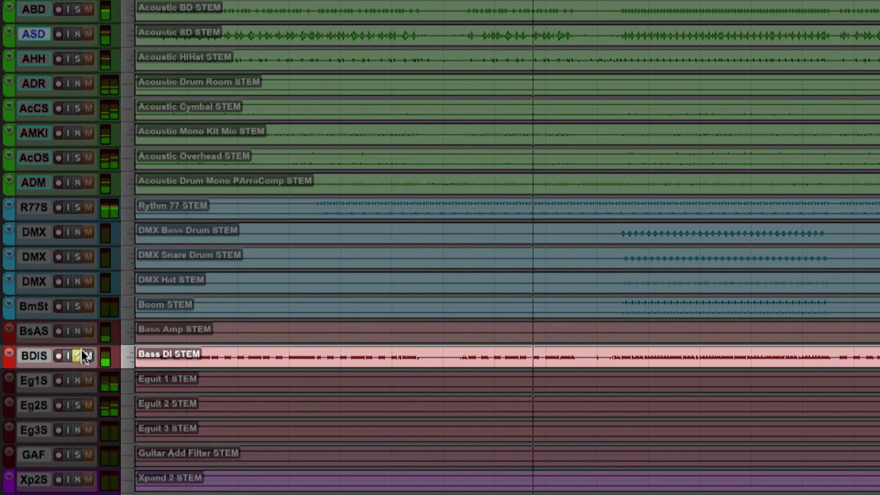
pyautogui.scroll(-5, 80, 346)
pyautogui.scroll(-1, 69, 490)
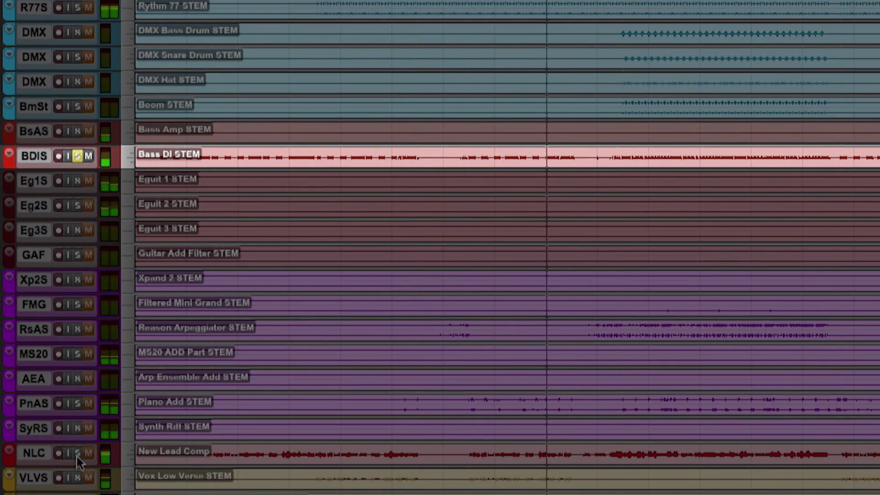
pyautogui.click(77, 477)
pyautogui.click(853, 472)
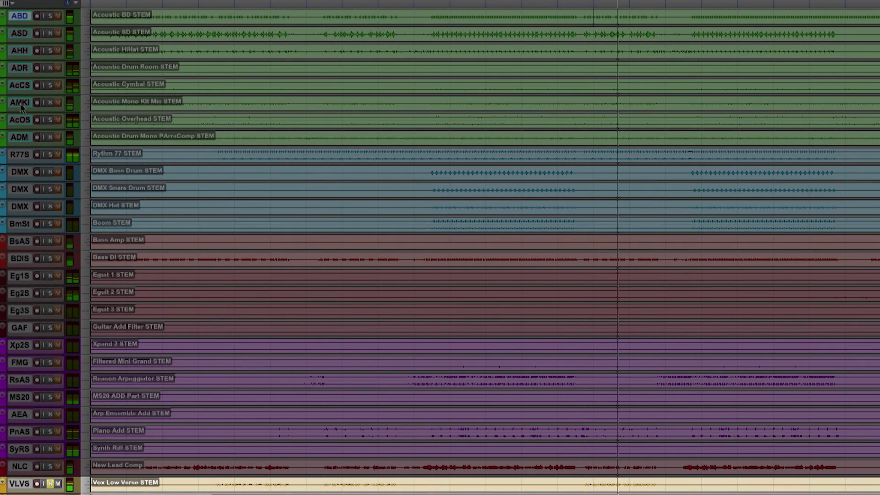
pyautogui.keyDown('shift'); pyautogui.click(18, 137); pyautogui.keyUp('shift')
pyautogui.keyDown('alt'); pyautogui.keyDown('shift'); pyautogui.click(51, 137); pyautogui.keyUp('shift'); pyautogui.keyUp('alt')
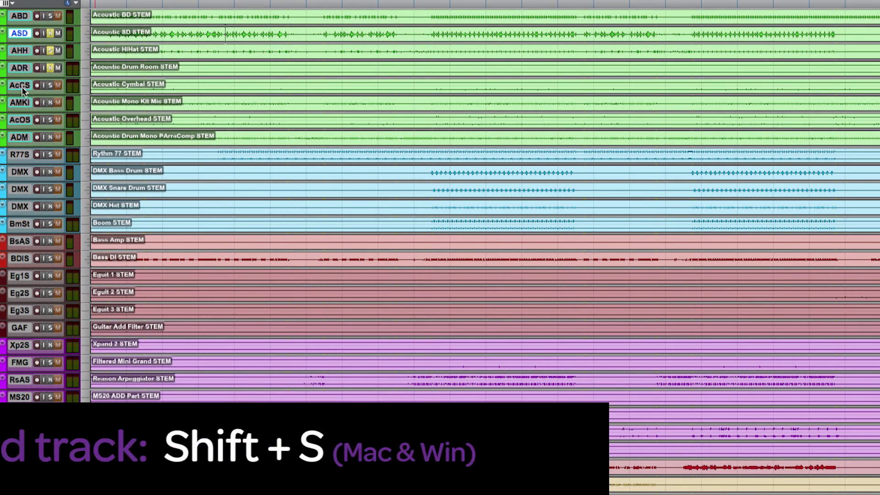
# Step: Solo Acoustic Cymbal, Acoustic Drum Mono PArraComp and DMX Snare Drum stems in turn with Shift+S
pyautogui.click(22, 88)
pyautogui.hotkey('shift', 's')
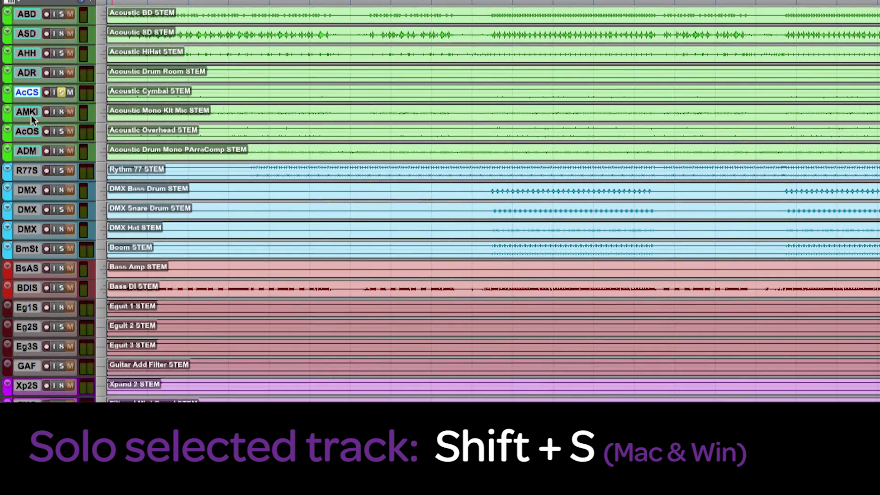
pyautogui.press(';')
pyautogui.press(';')
pyautogui.press(';')
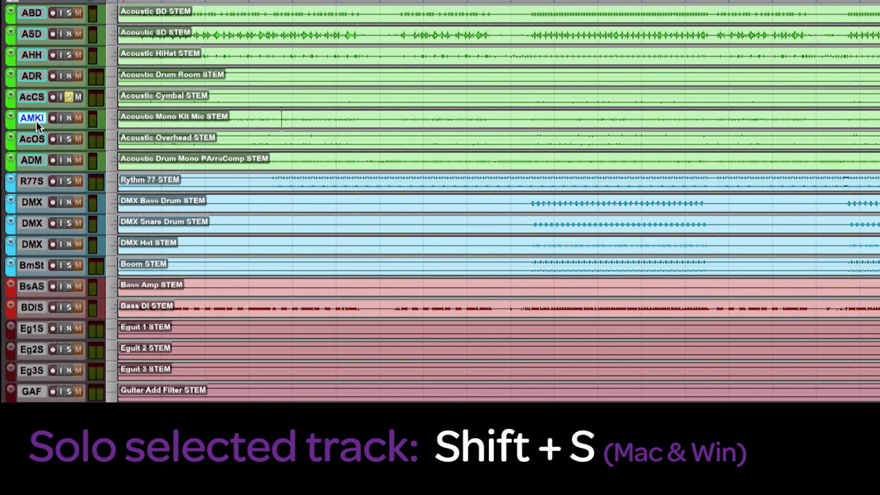
pyautogui.hotkey('shift', 's')
pyautogui.press(';')
pyautogui.press(';')
pyautogui.press(';')
pyautogui.hotkey('shift', 's')
# Step: Solo the drum machine and bass stems together, then clear all solos
pyautogui.keyDown('shift'); pyautogui.click(32, 307); pyautogui.keyUp('shift')
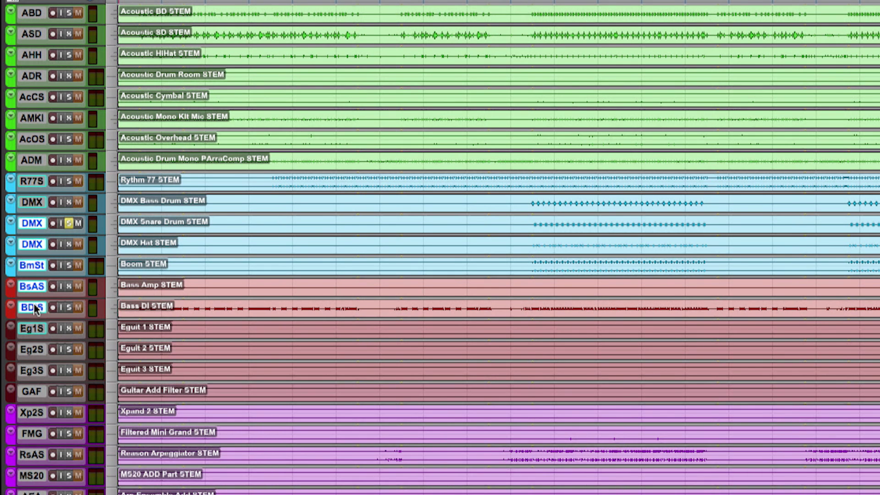
pyautogui.click(69, 307)
pyautogui.click(69, 286)
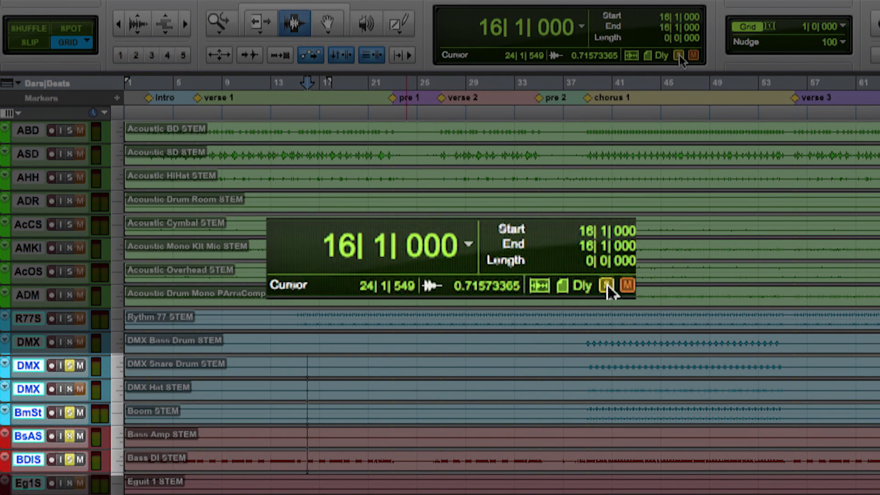
pyautogui.click(679, 55)
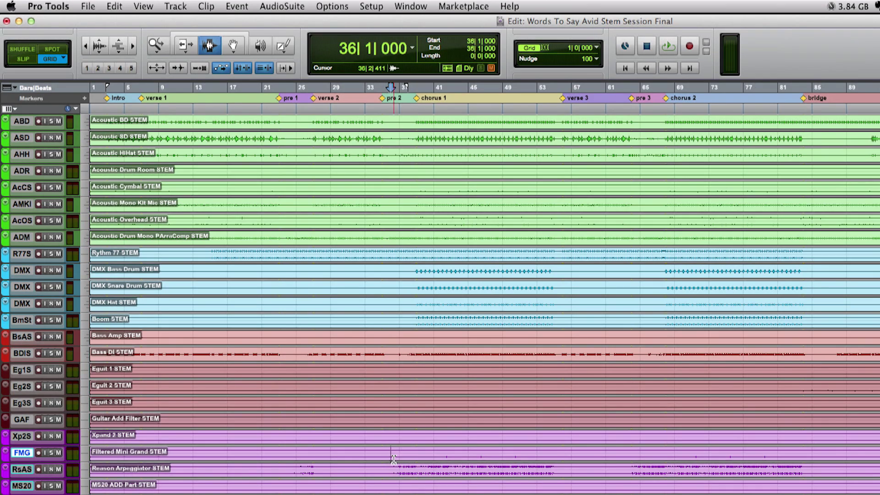
# Step: Select Acoustic BD through ADM and choose Export > Selected Tracks as New Session
pyautogui.click(22, 121)
pyautogui.keyDown('shift'); pyautogui.click(23, 237); pyautogui.keyUp('shift')
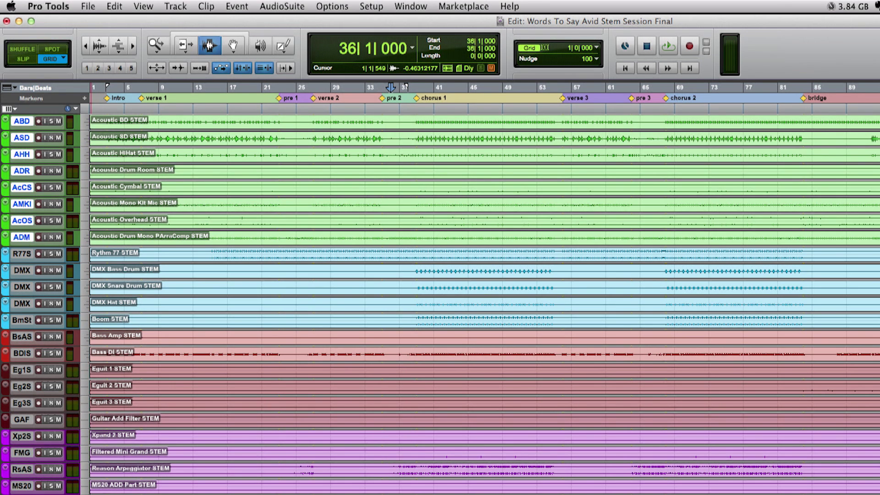
pyautogui.click(88, 5)
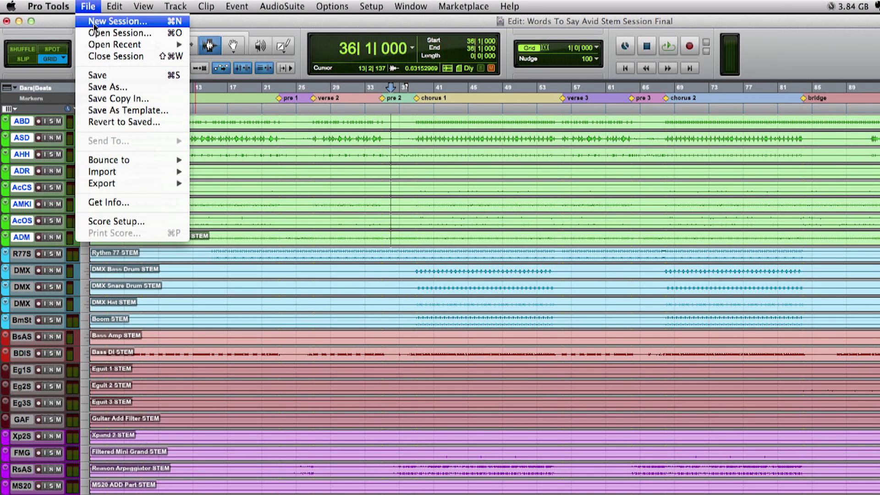
pyautogui.moveTo(95, 186)
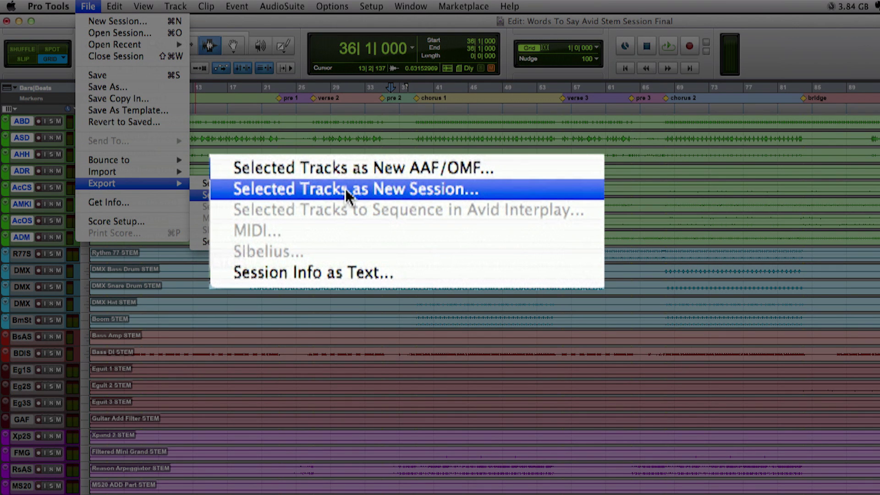
pyautogui.click(345, 189)
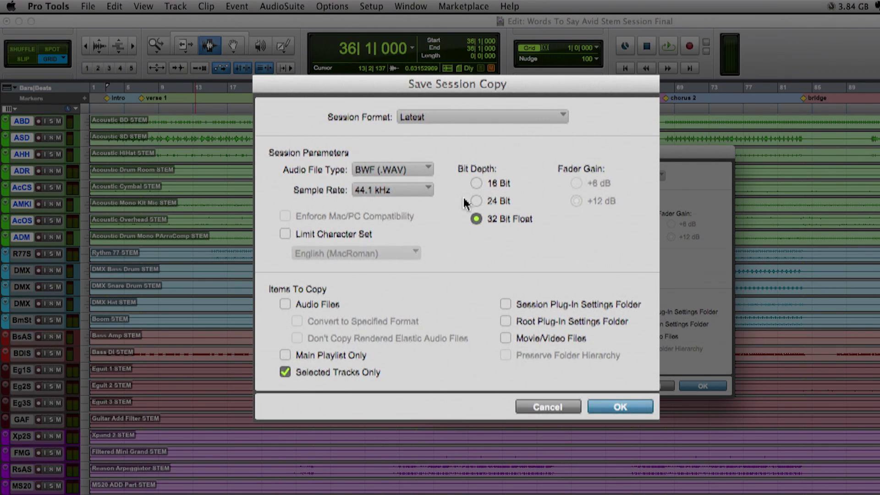
# Step: Save the selected stems as the Words To Say Vocals session copy, including audio files
pyautogui.click(285, 305)
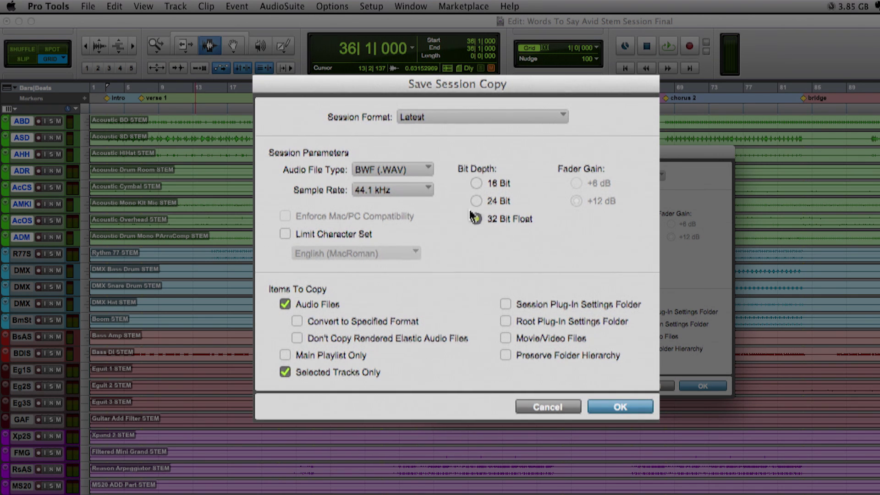
pyautogui.click(619, 406)
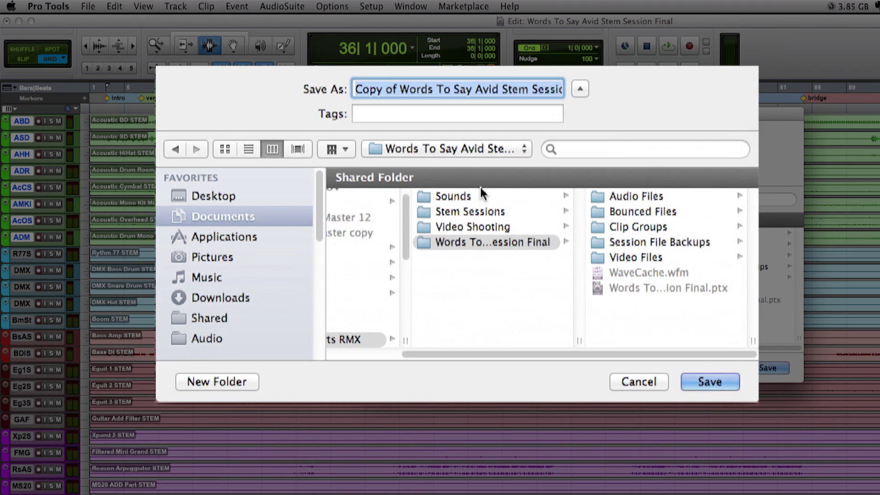
pyautogui.click(773, 368)
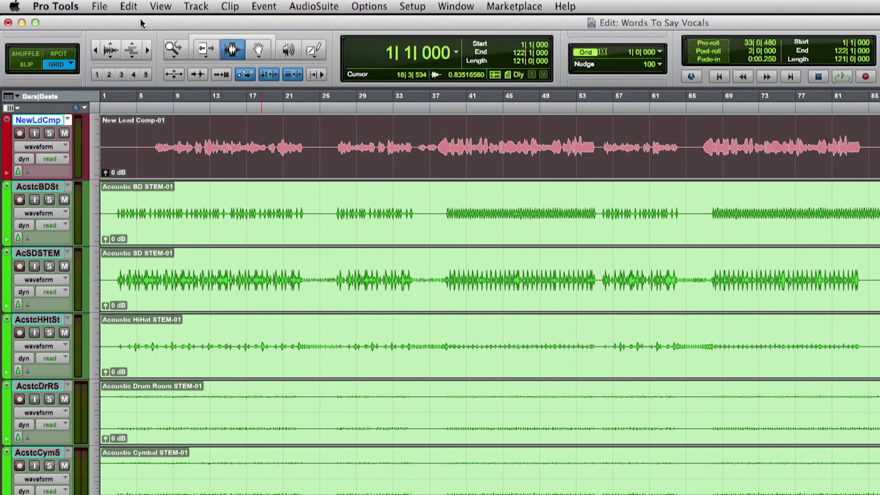
# Step: Strip silence from the clips with a -48 dB threshold and 500 msec minimum duration
pyautogui.click(133, 8)
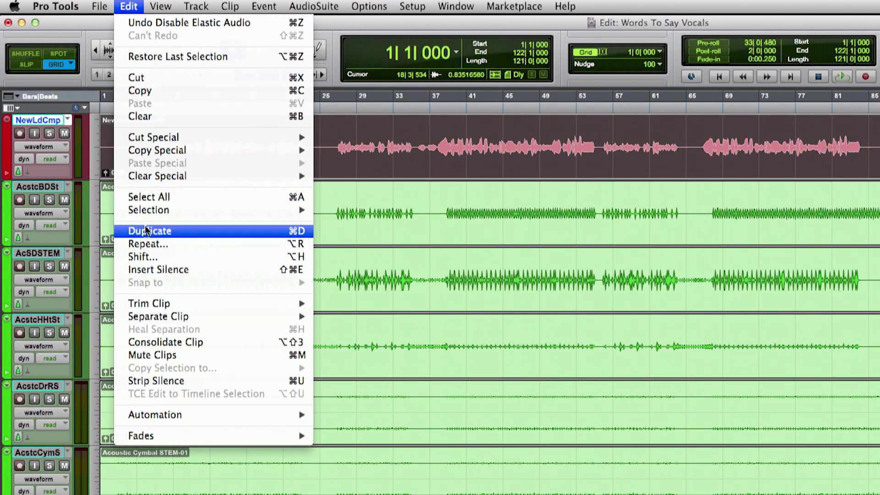
pyautogui.click(157, 380)
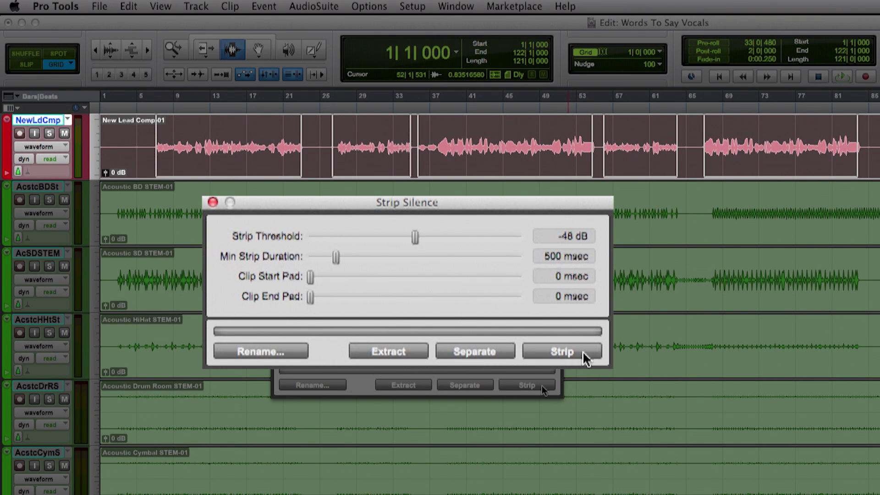
pyautogui.click(582, 351)
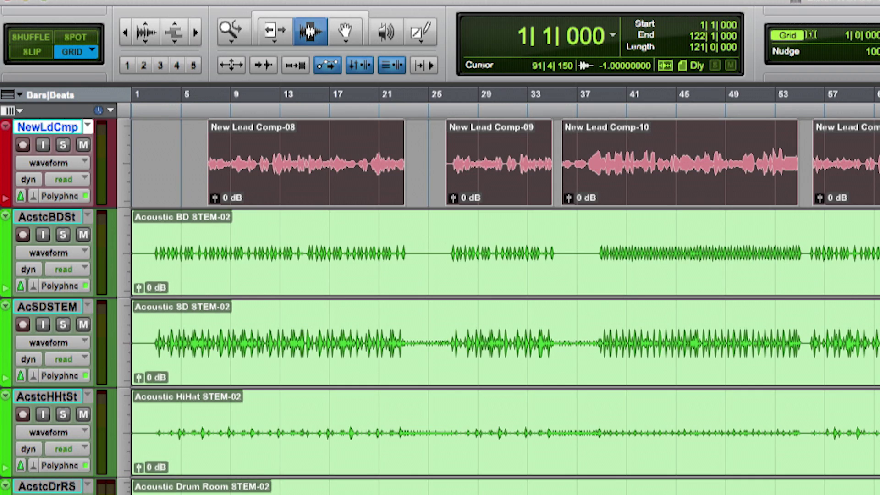
# Step: Enable Polyphonic elastic audio on the tracks and switch their timebase to Ticks
pyautogui.click(34, 196)
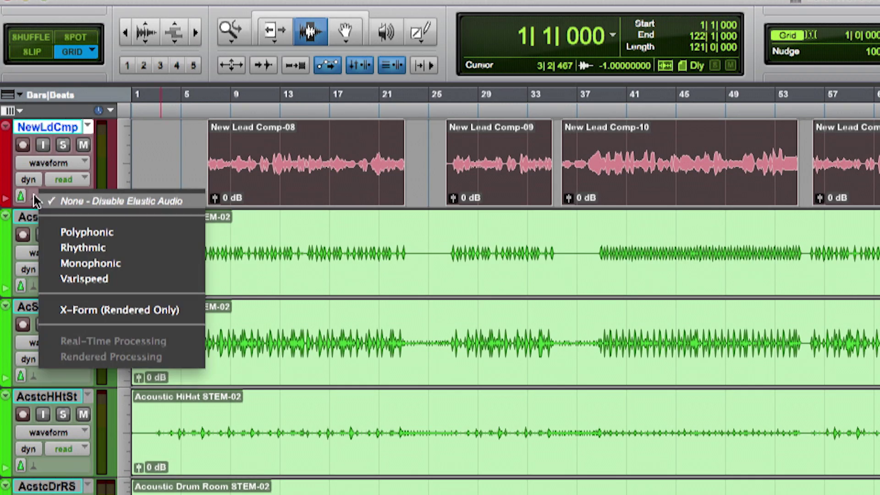
pyautogui.click(88, 235)
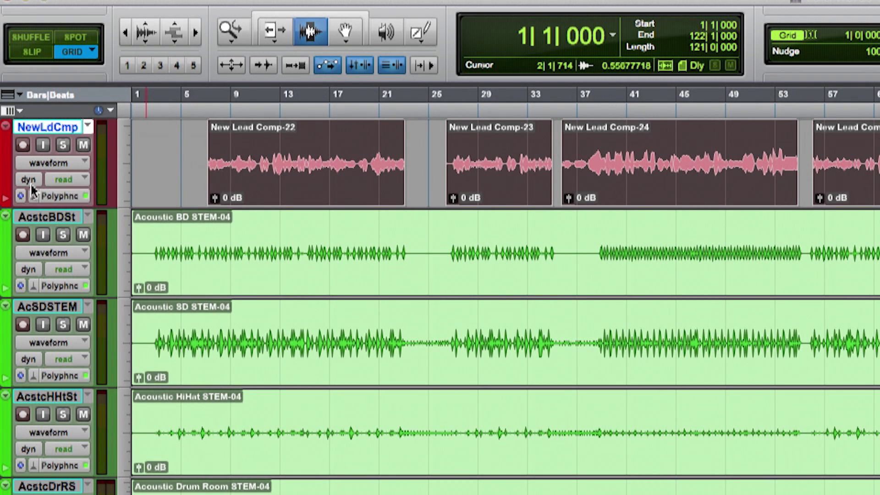
pyautogui.click(22, 196)
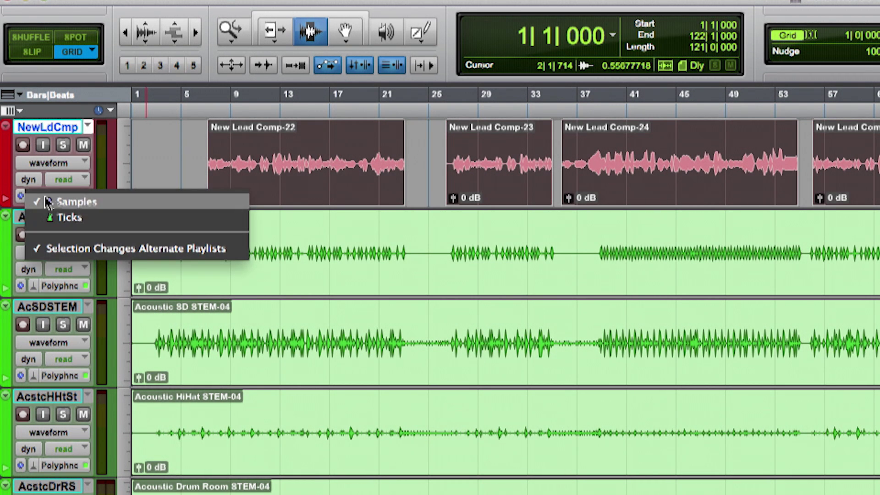
pyautogui.click(89, 218)
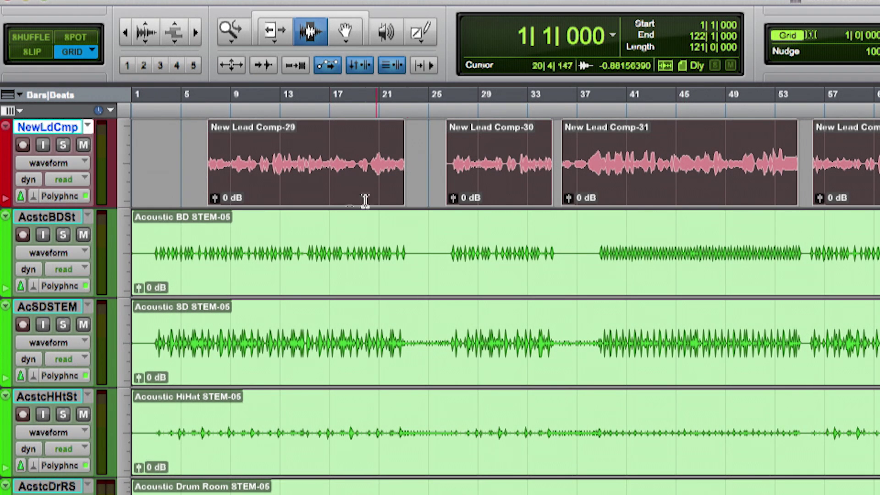
pyautogui.click(154, 247)
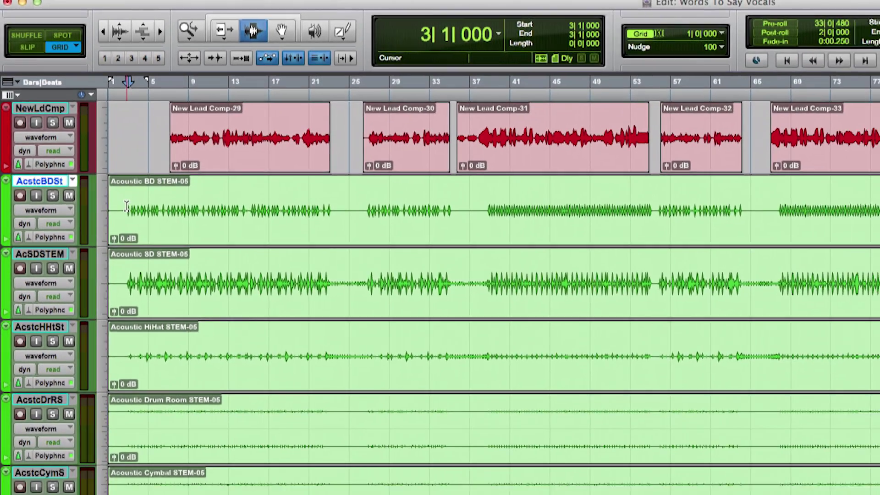
# Step: Play from bar 3 and change the session tempo from 128 to 123 BPM
pyautogui.press('space')
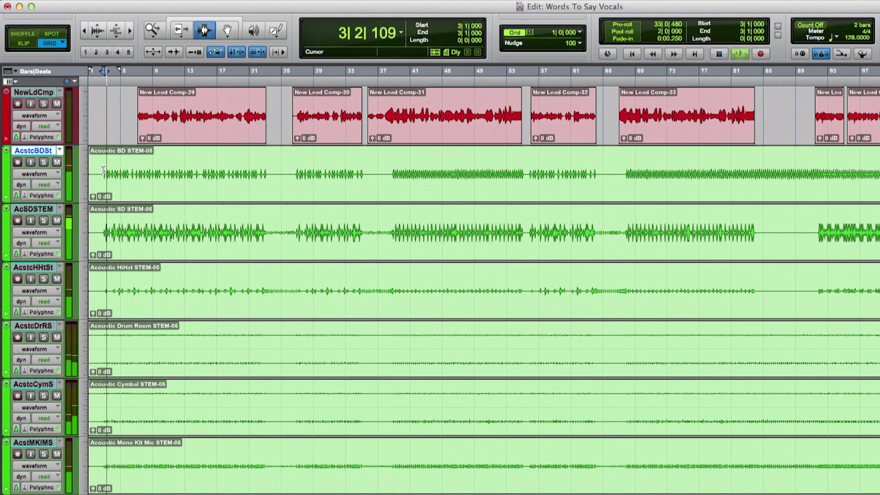
pyautogui.click(852, 40)
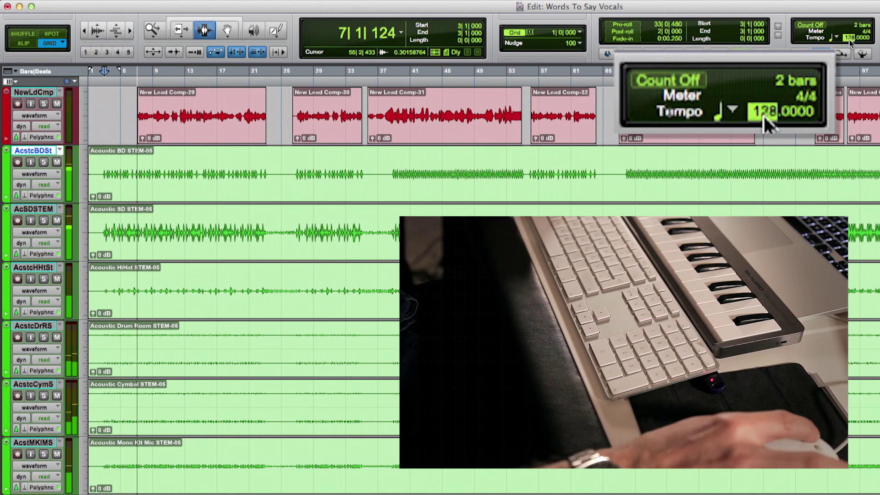
pyautogui.write('123')
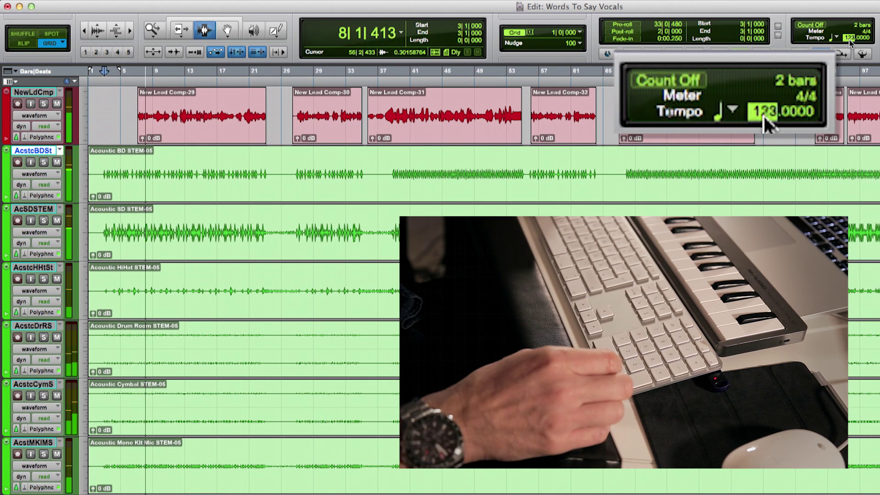
pyautogui.press('Return')
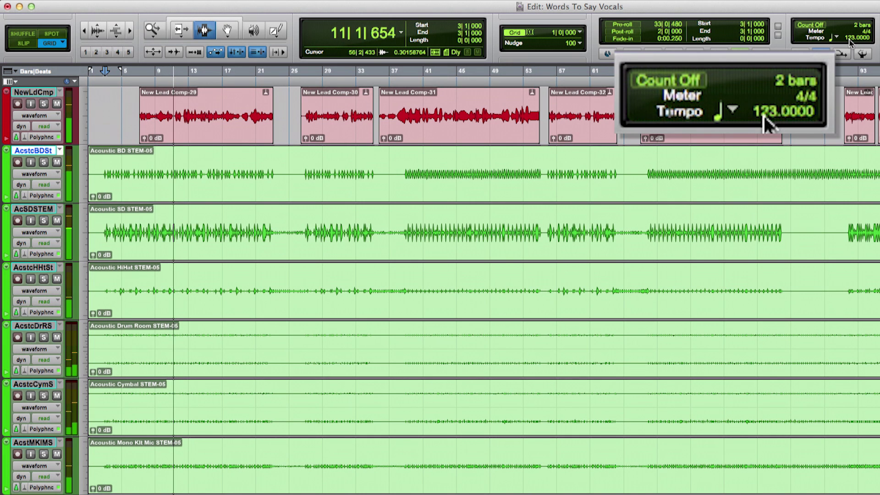
pyautogui.press('space')
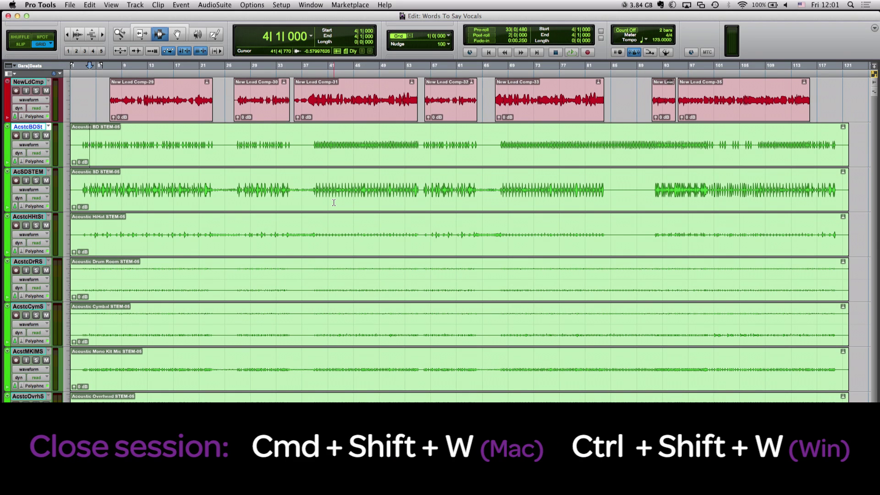
# Step: Close the vocal session and start a new session from the Belgium-Q template at 48 kHz, 32-bit float
pyautogui.press('super+shift+w')
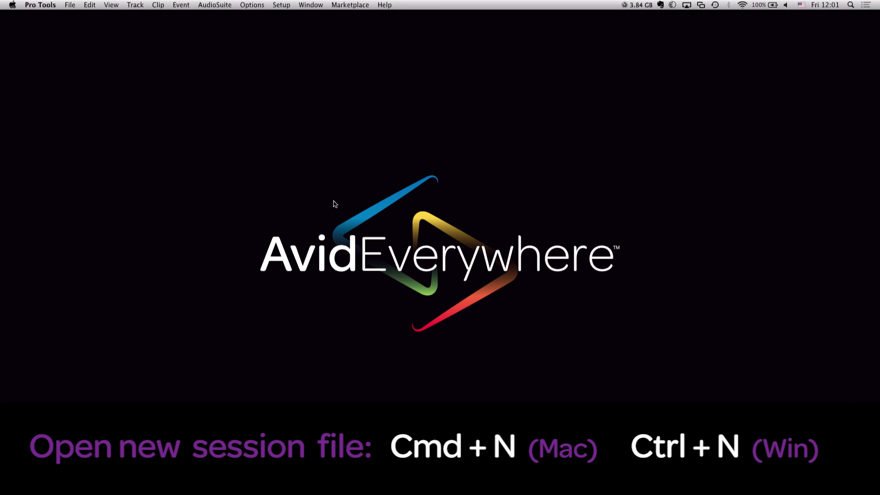
pyautogui.press('super+n')
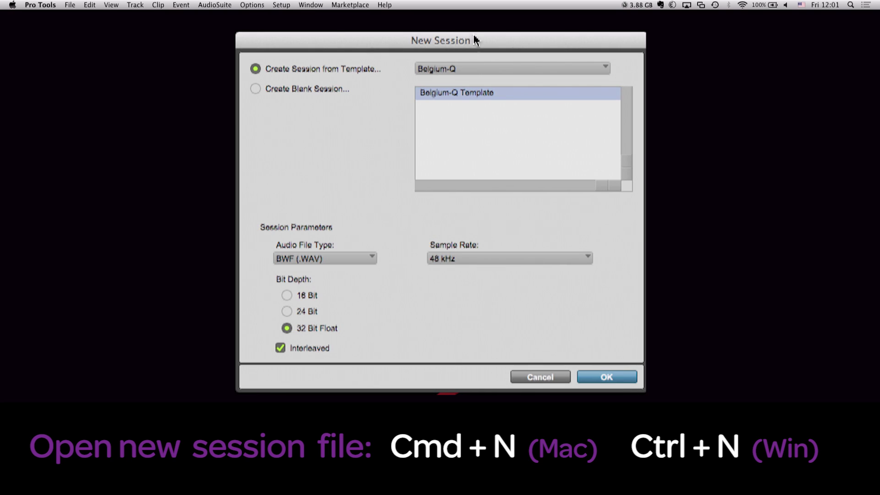
pyautogui.click(470, 70)
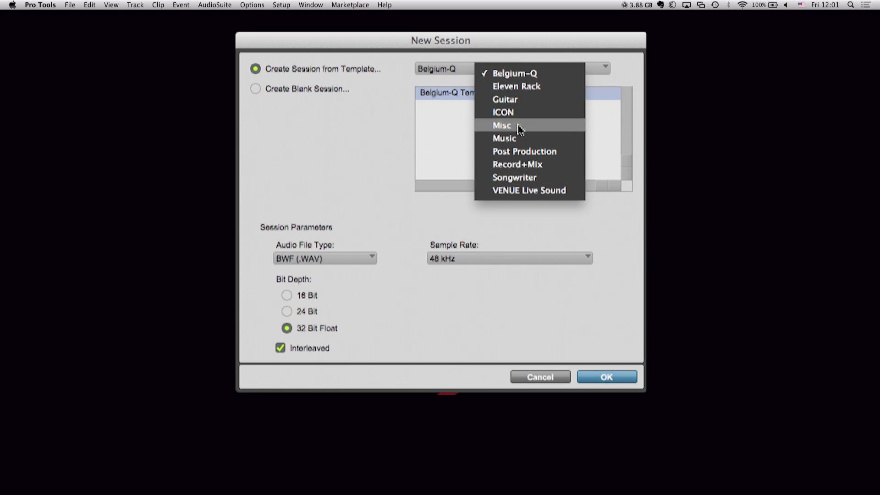
pyautogui.click(521, 70)
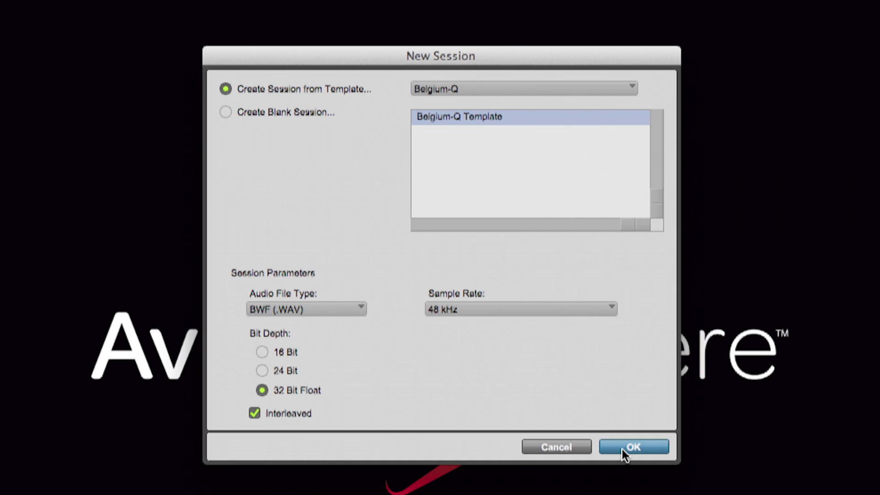
# Step: Confirm the session settings and name the new session 'Words to say RMX' in Stem Sessions
pyautogui.click(633, 447)
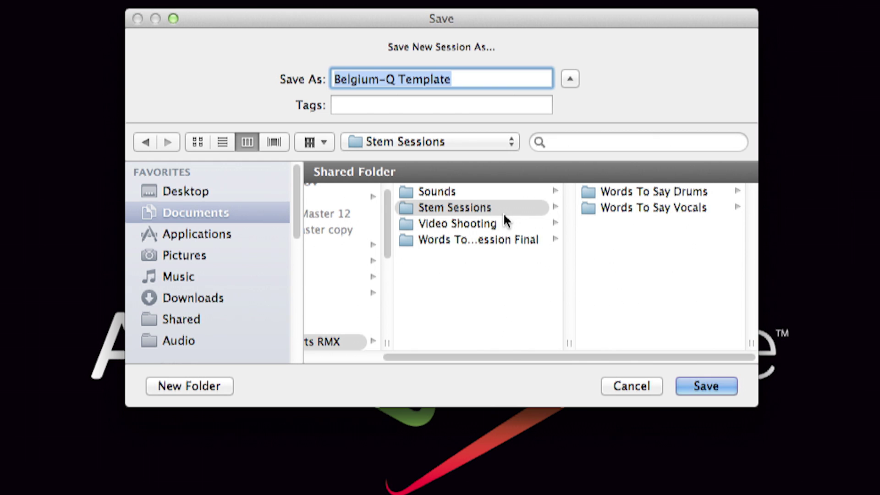
pyautogui.write('Words ')
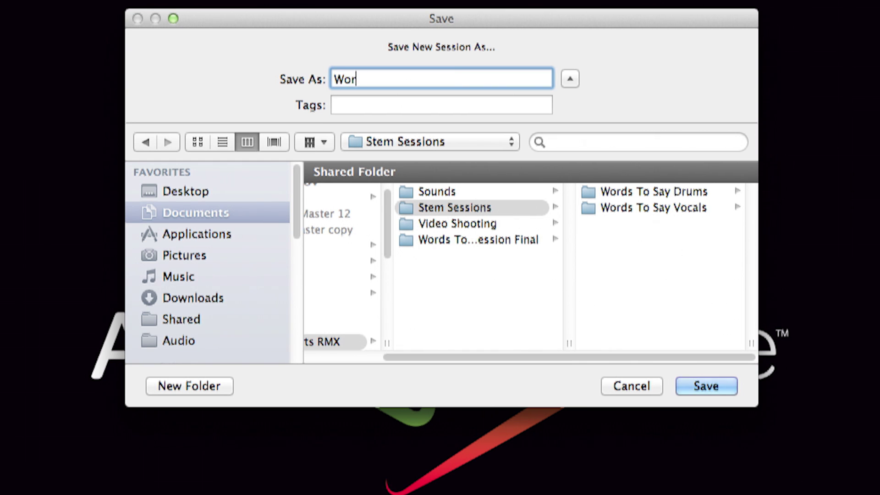
pyautogui.write('to say R')
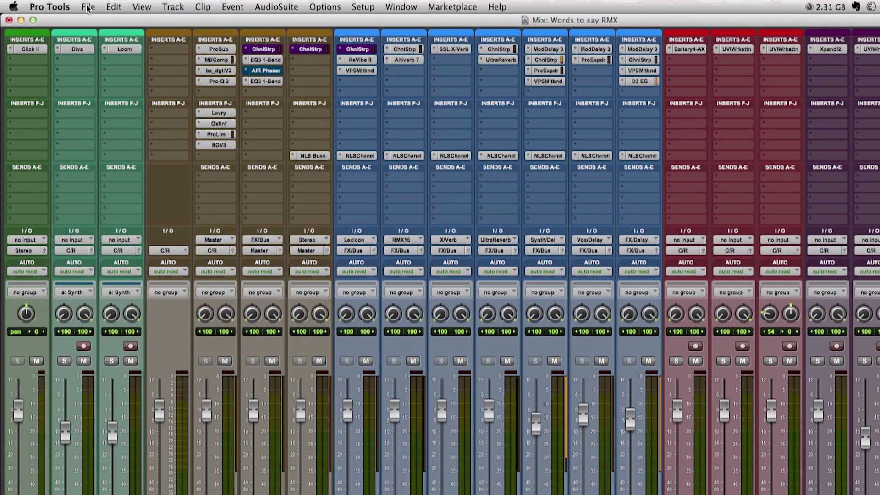
# Step: Start a File > Import > Session Data import to reach Words To Say Vocals.ptx
pyautogui.click(69, 6)
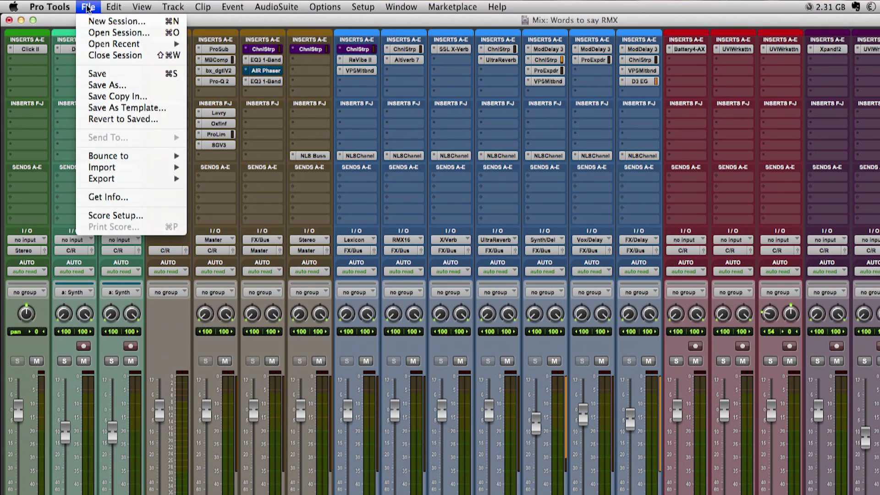
pyautogui.moveTo(114, 169)
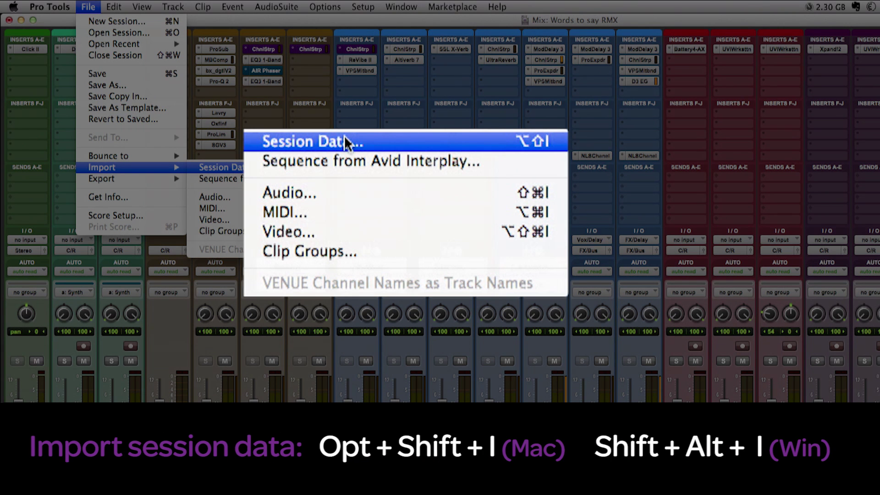
pyautogui.click(344, 135)
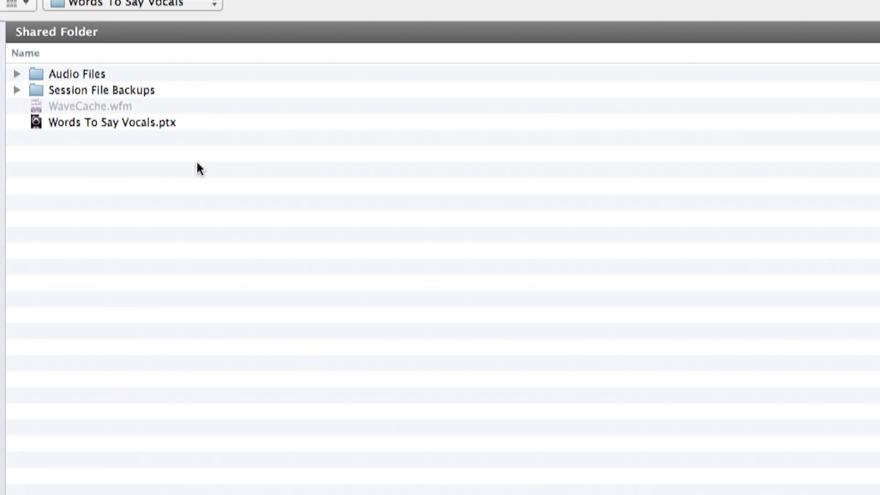
# Step: Import all Words To Say Vocals.ptx tracks as New Track, converting 44.1 kHz to 48 kHz
pyautogui.doubleClick(79, 120)
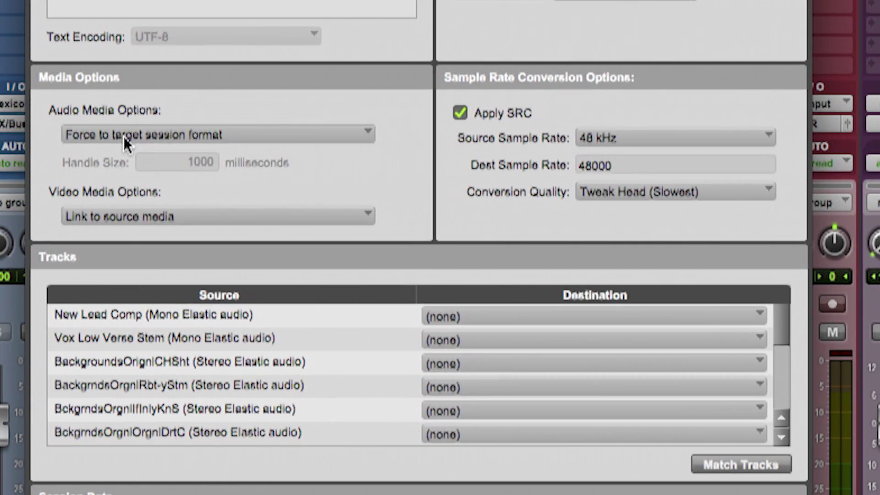
pyautogui.click(277, 200)
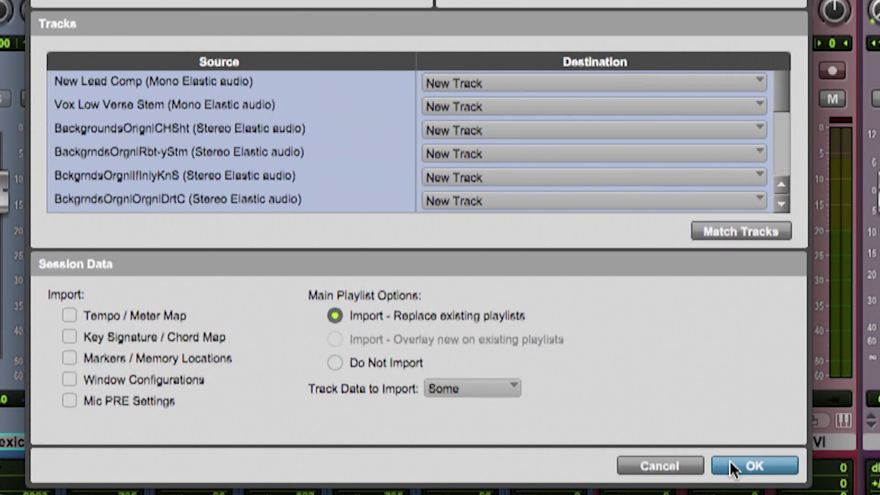
pyautogui.click(729, 461)
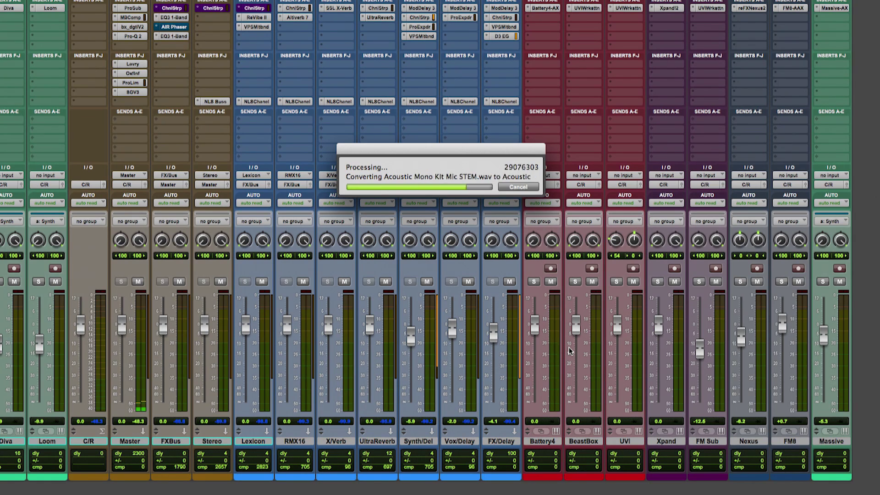